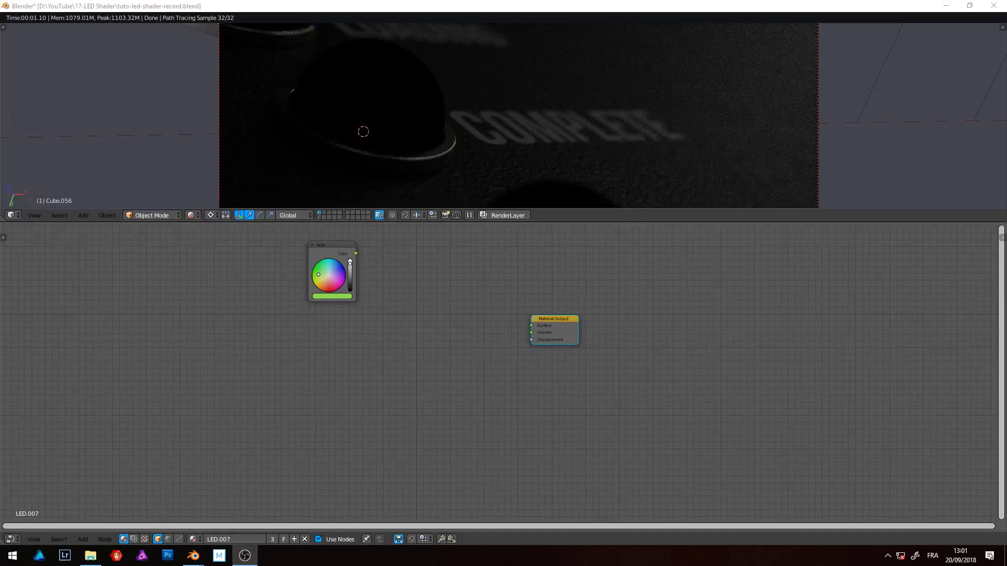
Step: Add an Emission shader beside the RGB node and connect it to the Material Output's Surface
middle_click_drag(449, 360, 449, 409)
key("shift+a")
left_click(432, 386)
type("emi")
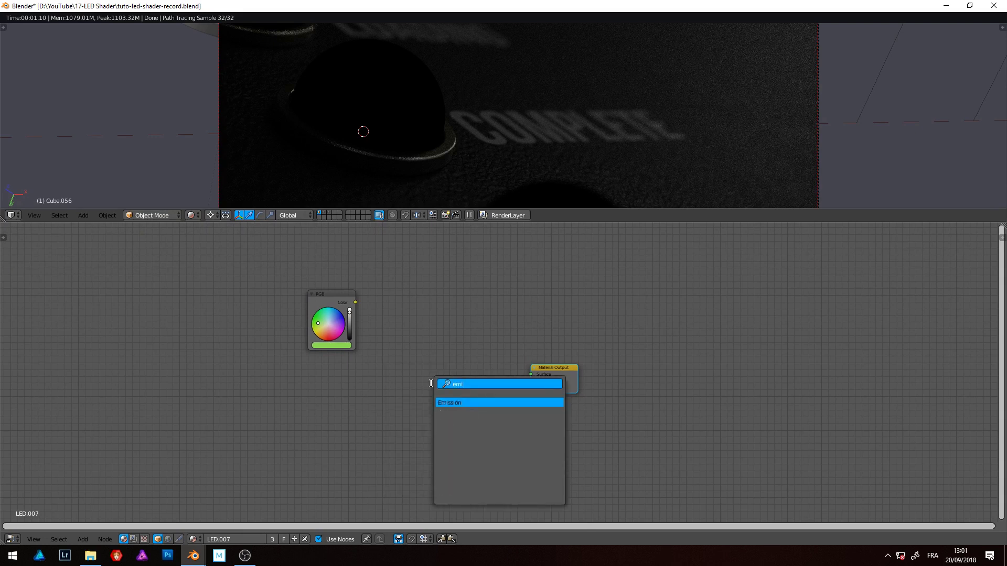
key("Return")
left_click(398, 368)
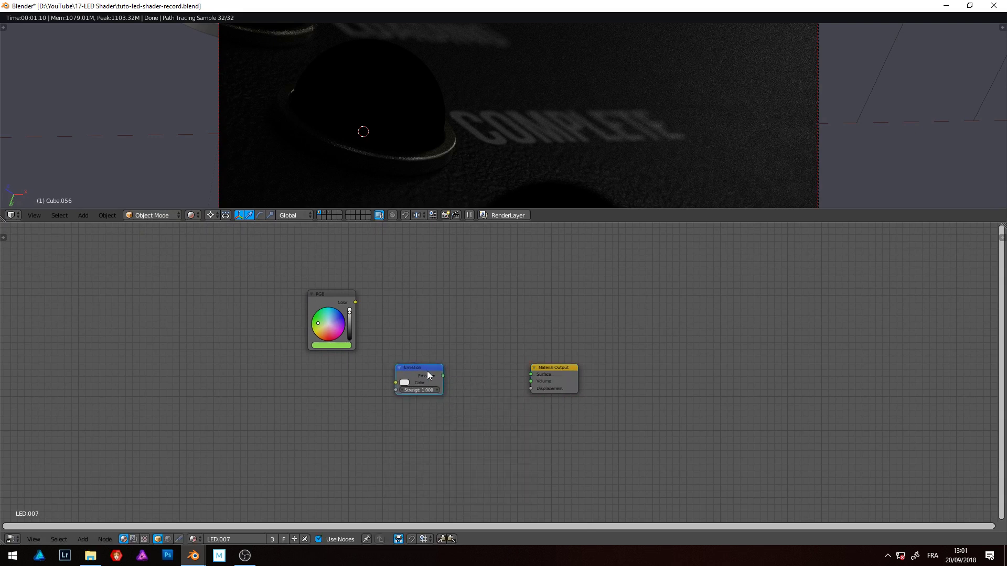
left_click(427, 371, "ctrl+shift")
scroll(415, 363, "up", 3)
scroll(416, 363, "up", 1)
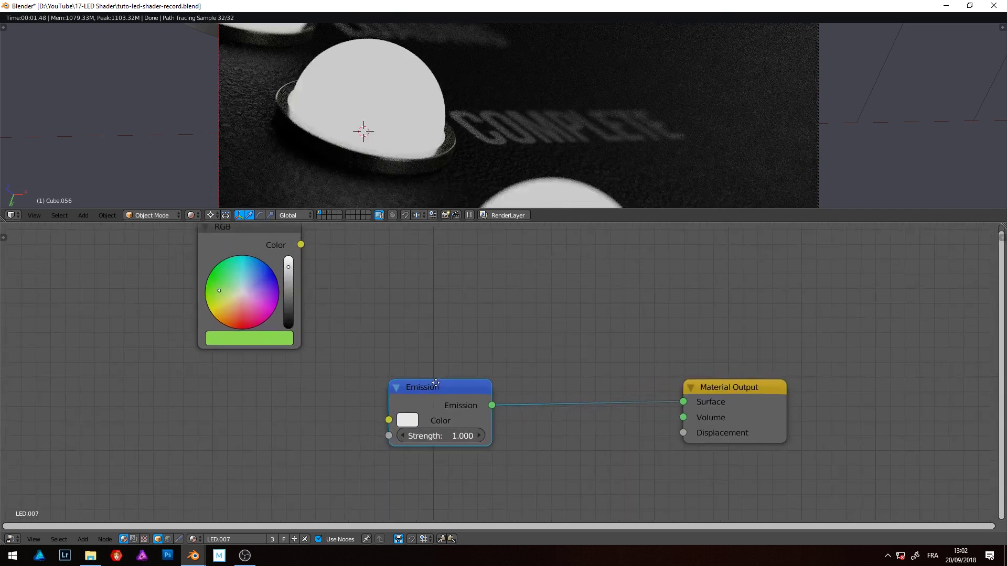
Step: Feed the RGB node's color into the Emission shader and set its strength to 8
left_click_drag(315, 258, 427, 435)
left_click(446, 448)
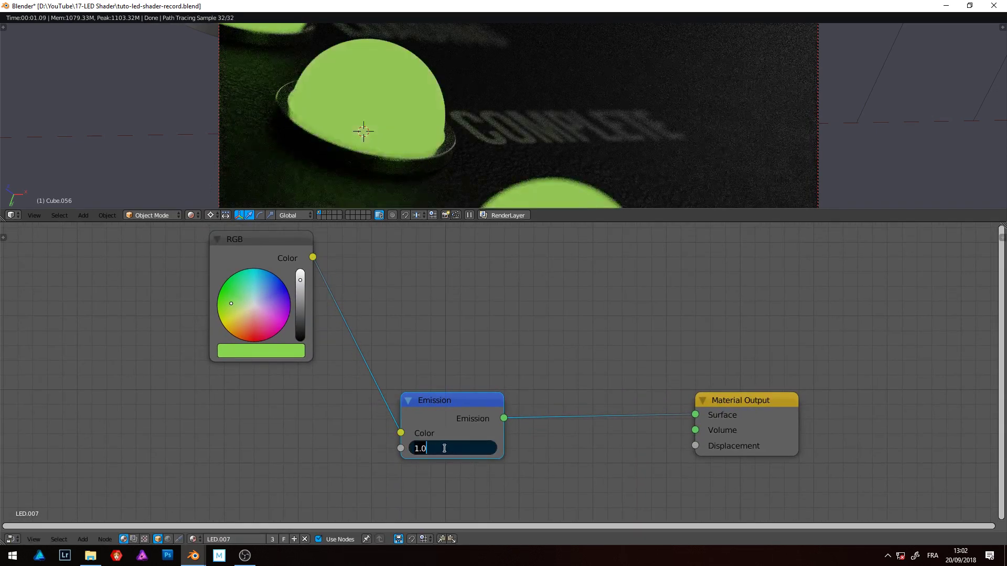
type("8")
key("Return")
Step: Insert a Mix Shader on the link between the Emission shader and the Material Output
key("shift+a")
left_click(454, 333)
type("mix")
key("Return")
left_click(550, 379)
Step: Add a Light Path node driving the Mix Shader's Fac with Is Camera Ray, hide its unused sockets and place it above the Emission
middle_click_drag(450, 400, 456, 358)
key("shift+a")
left_click(457, 325)
type("light")
key("Return")
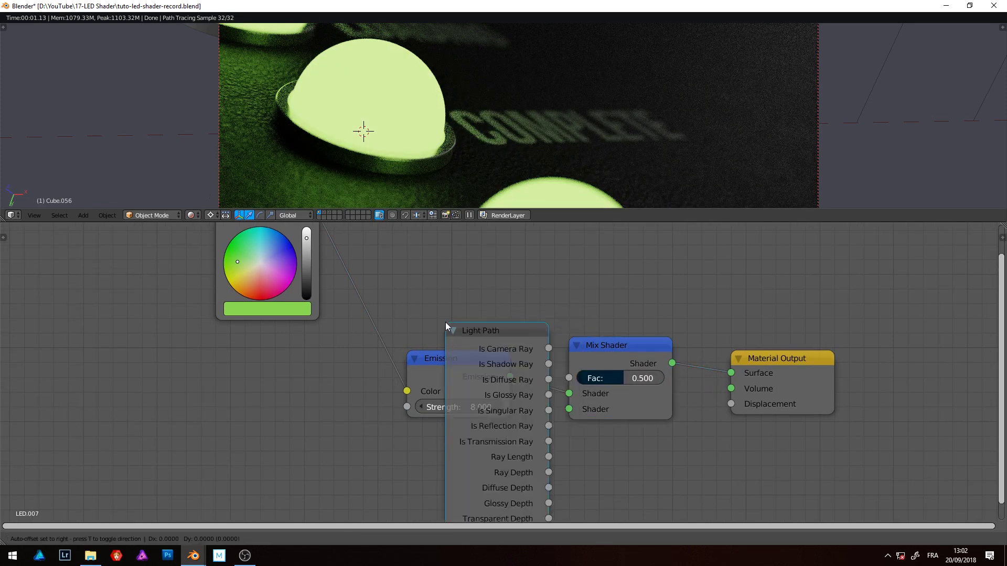
left_click(234, 346)
left_click_drag(335, 371, 337, 368)
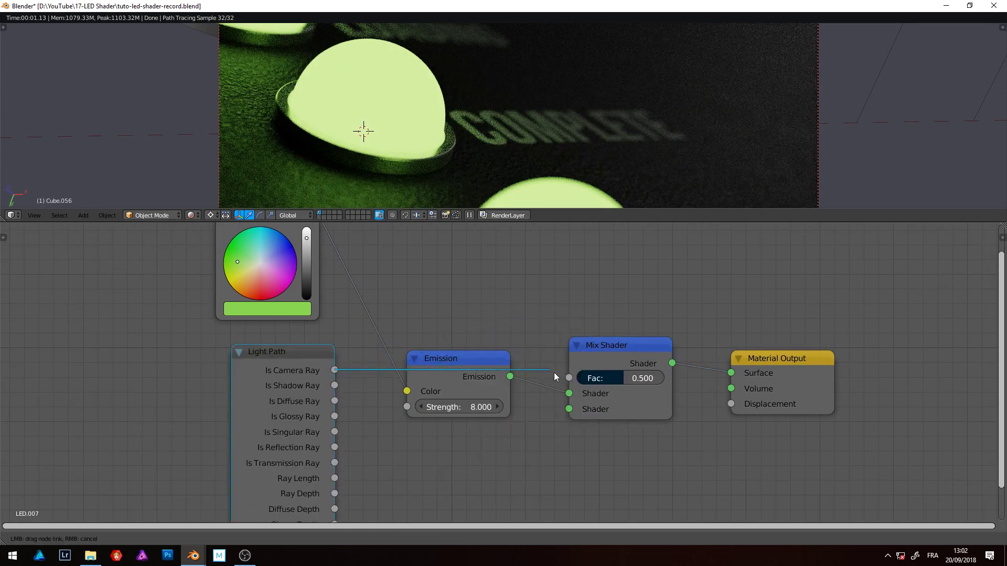
left_click_drag(568, 381, 569, 379)
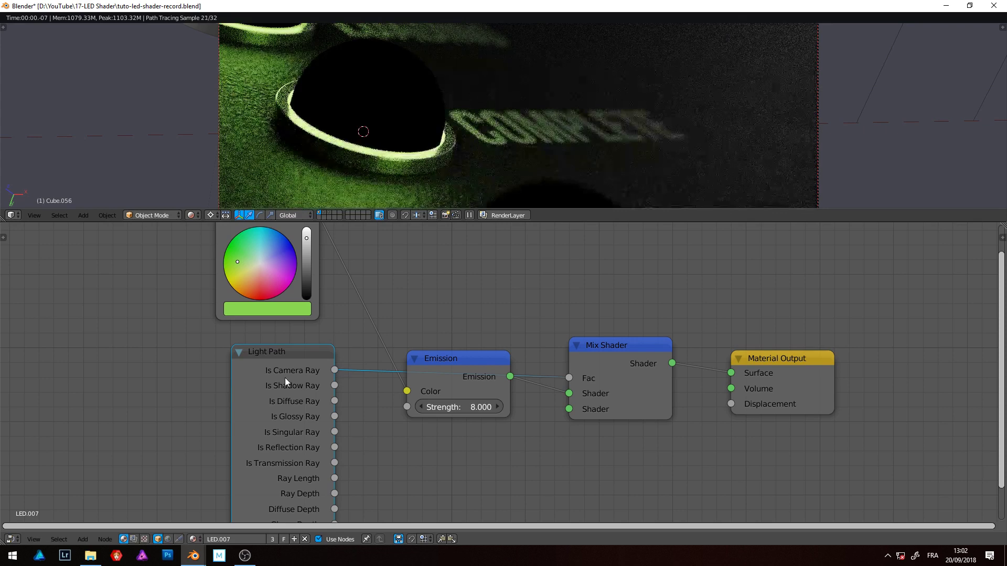
key("ctrl+h")
left_click_drag(286, 369, 460, 331)
Step: Duplicate the Emission shader below the original, feed it the RGB color and connect it to the Mix Shader's second Shader input
left_click(449, 369)
key("shift+d")
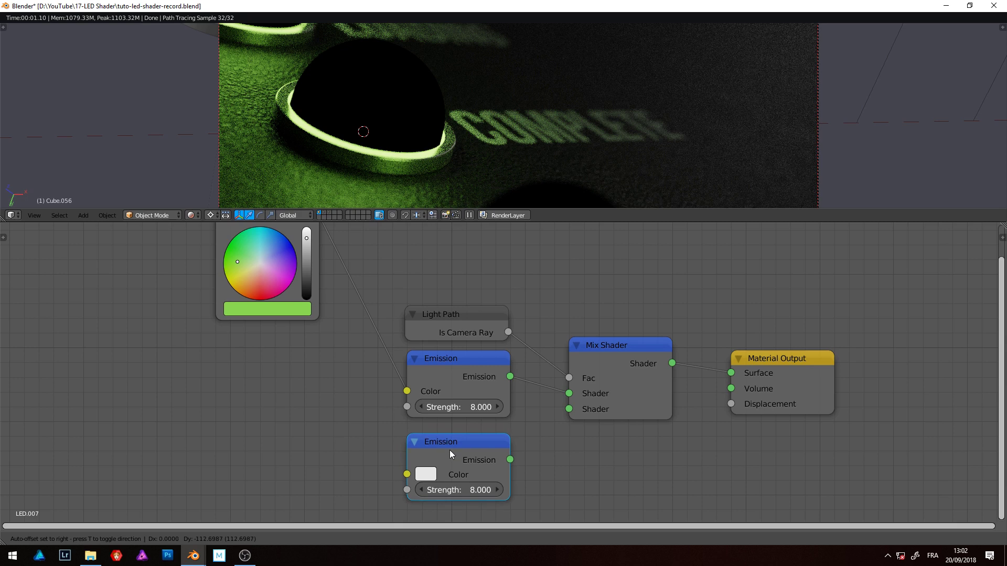
left_click(449, 451)
middle_click_drag(333, 245, 330, 268)
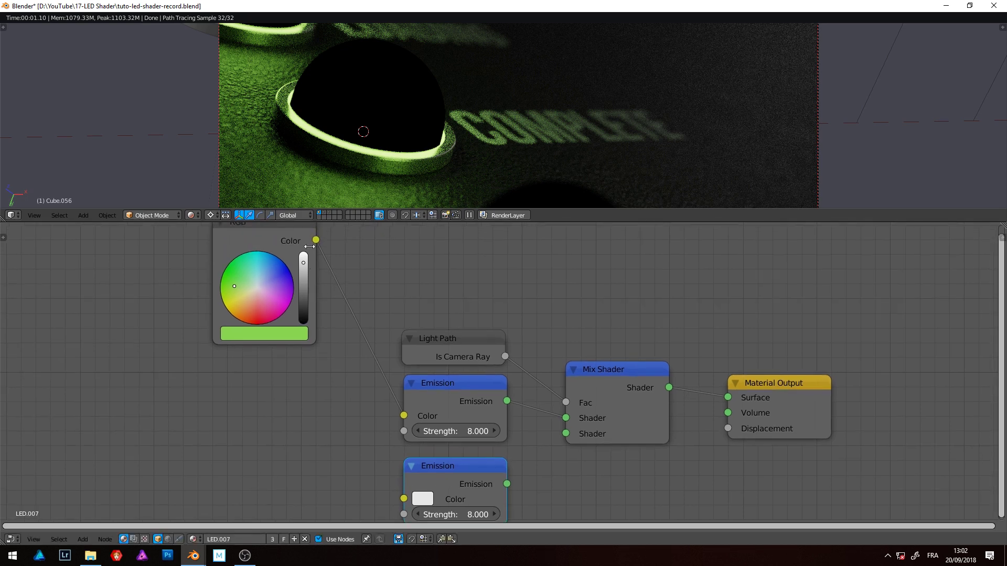
left_click_drag(316, 239, 336, 298)
left_click_drag(406, 501, 404, 499)
left_click_drag(507, 484, 566, 433)
Step: Insert a color Mix node before the second Emission, with the RGB color in Color2 and black as Color1
middle_click_drag(286, 464, 344, 406)
key("shift+a")
type("mix")
key("Return")
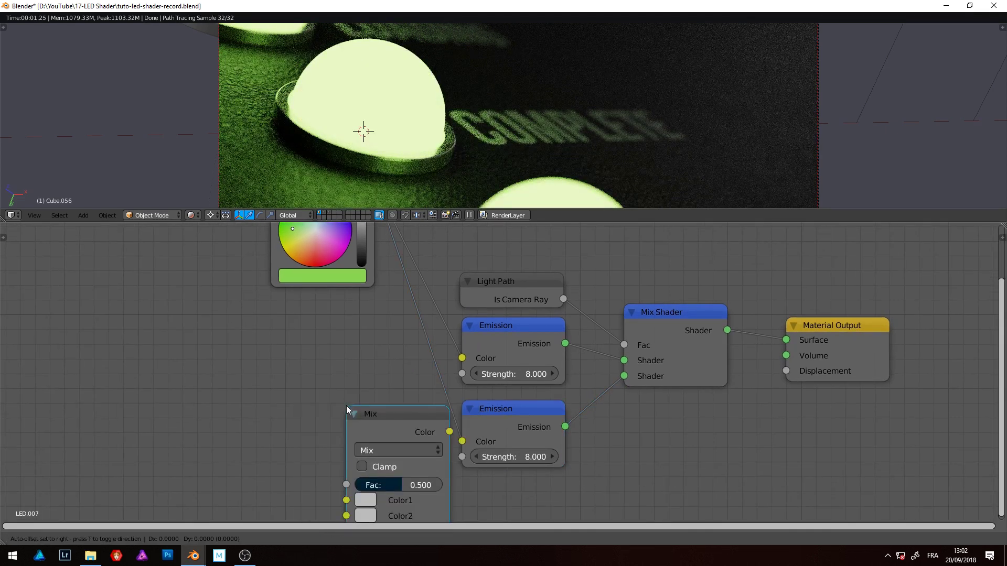
left_click(502, 412)
left_click_drag(459, 489, 459, 504)
left_click(477, 489)
left_click_drag(594, 350, 594, 383)
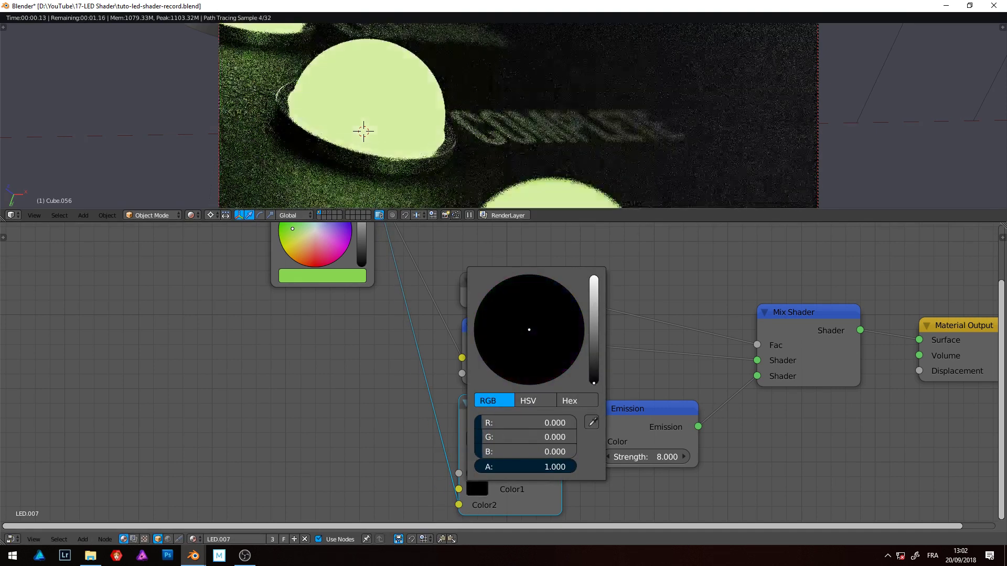
Step: Add a Layer Weight node and connect its Facing output to the color Mix node's Fac
key("shift+a")
type("la")
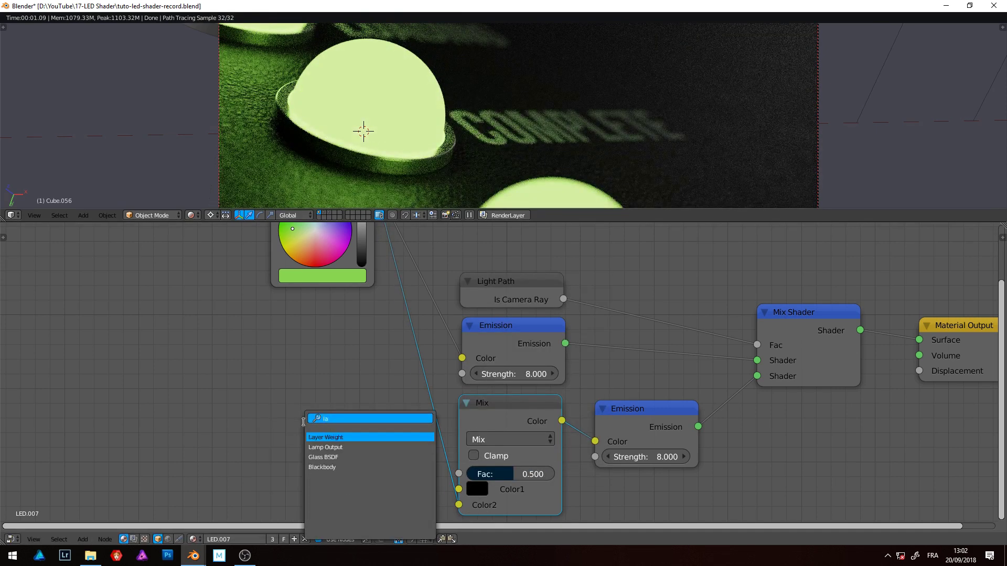
type("yer")
key("Return")
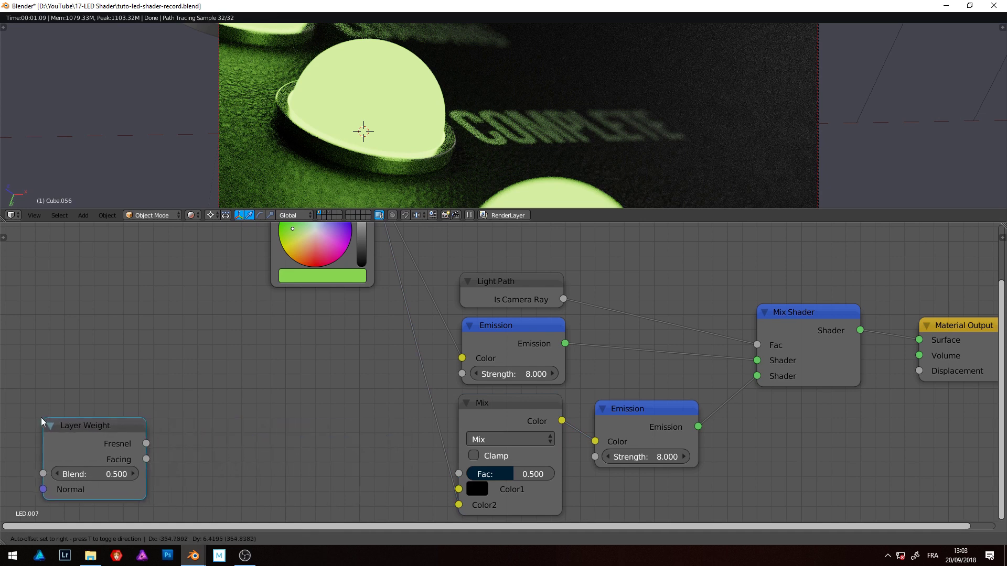
left_click(48, 427)
left_click_drag(135, 463, 459, 474)
Step: Insert an Invert node on the link between Layer Weight's Facing output and the color Mix node
key("shift+a")
left_click(289, 349)
type("invert")
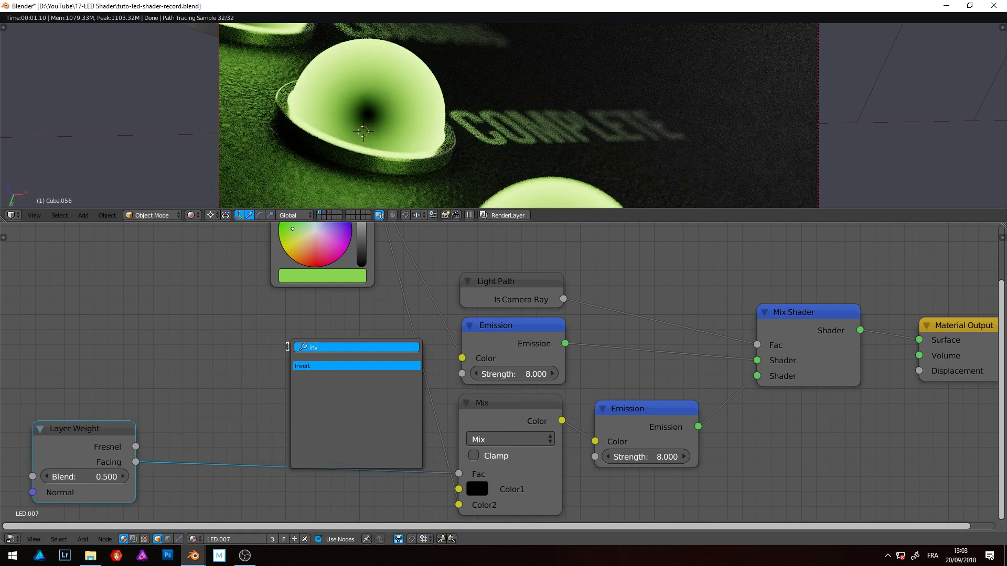
key("Return")
left_click(176, 423)
Step: Insert RGB Curves after the Invert node, bend the curve downward and raise its start point to Y 0.0625
key("shift+a")
left_click(332, 366)
type("curv")
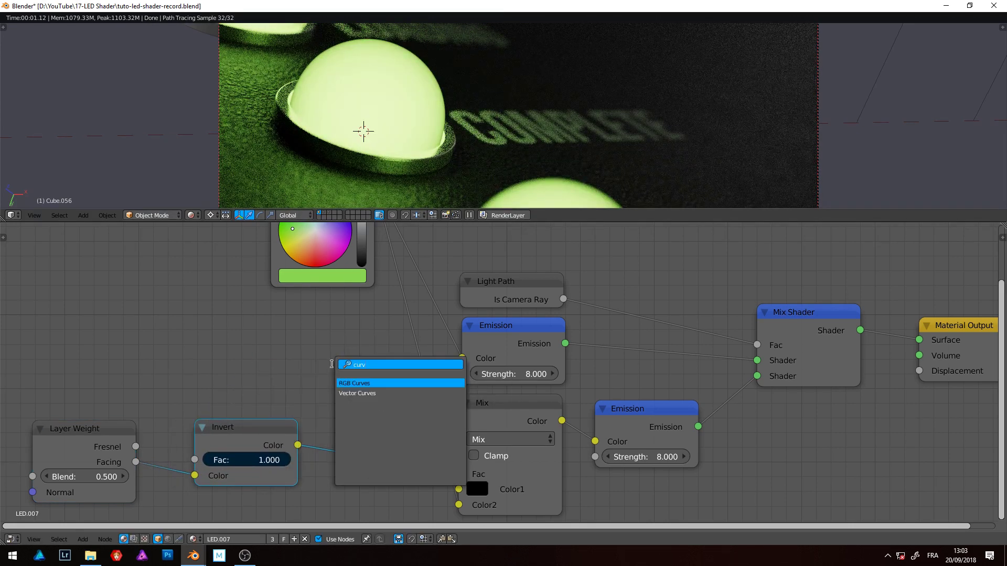
key("Return")
left_click(316, 396)
middle_click_drag(430, 390, 391, 288)
left_click_drag(404, 413, 427, 427)
left_click_drag(331, 466, 331, 458)
Step: Duplicate the Mix Shader and insert the copy between the second Emission and the first Mix Shader
middle_click_drag(569, 410, 293, 455)
left_click(625, 316)
key("shift+d")
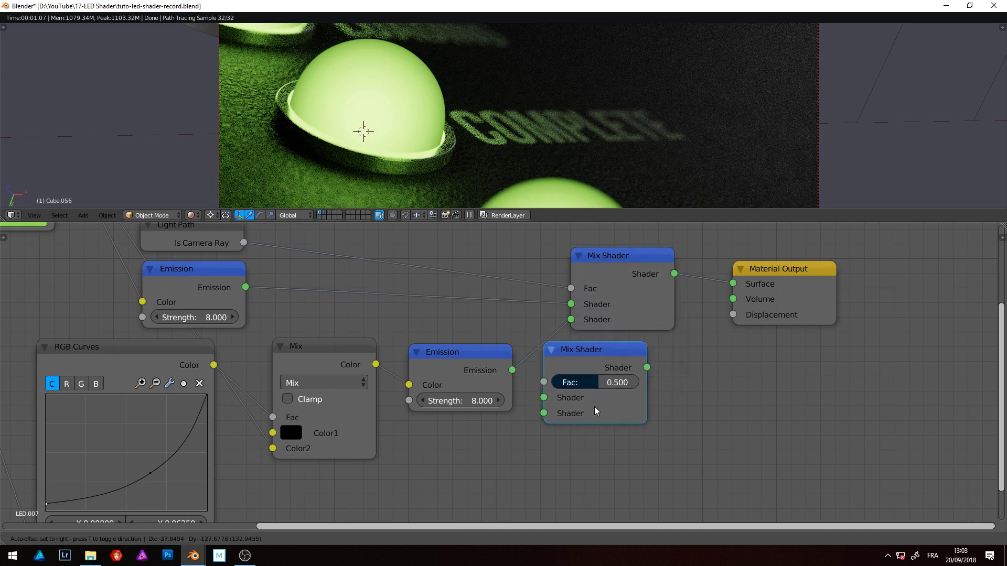
left_click(634, 431)
middle_click_drag(633, 431, 659, 347)
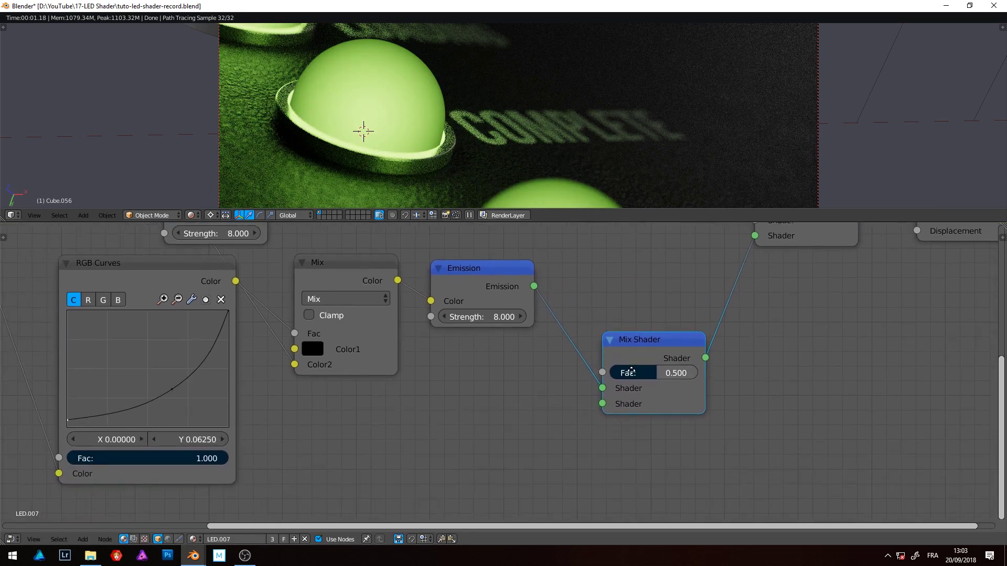
Step: Add a Glossy BSDF with roughness 0.020 and connect it to the new Mix Shader's second Shader input
key("shift+a")
left_click(514, 392)
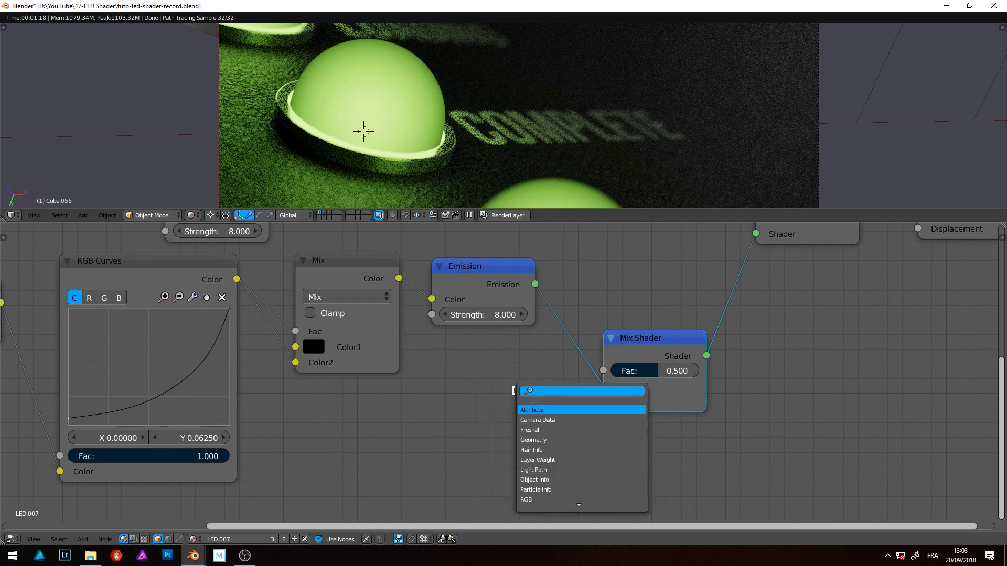
type("glos")
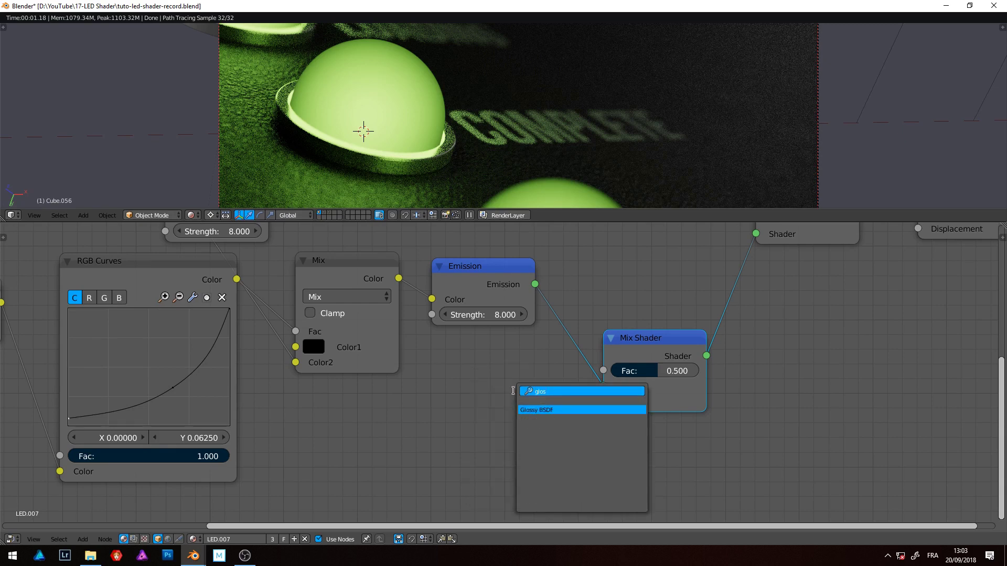
key("Return")
left_click(489, 458)
left_click(490, 459)
left_click(521, 381)
left_click_drag(546, 440, 603, 401)
left_click_drag(511, 491, 494, 493)
Step: Connect Layer Weight's Fresnel output to the Fac of the Emission and Glossy Mix Shader
middle_click_drag(617, 444, 664, 412)
key("shift+a")
scroll(410, 389, "down", 5)
left_click_drag(55, 310, 573, 355)
Step: Insert a second RGB Curves node on the Fresnel link and bend its curve upward through X 0.37727, Y 0.65
key("shift+a")
left_click(420, 412)
type("cu")
key("Return")
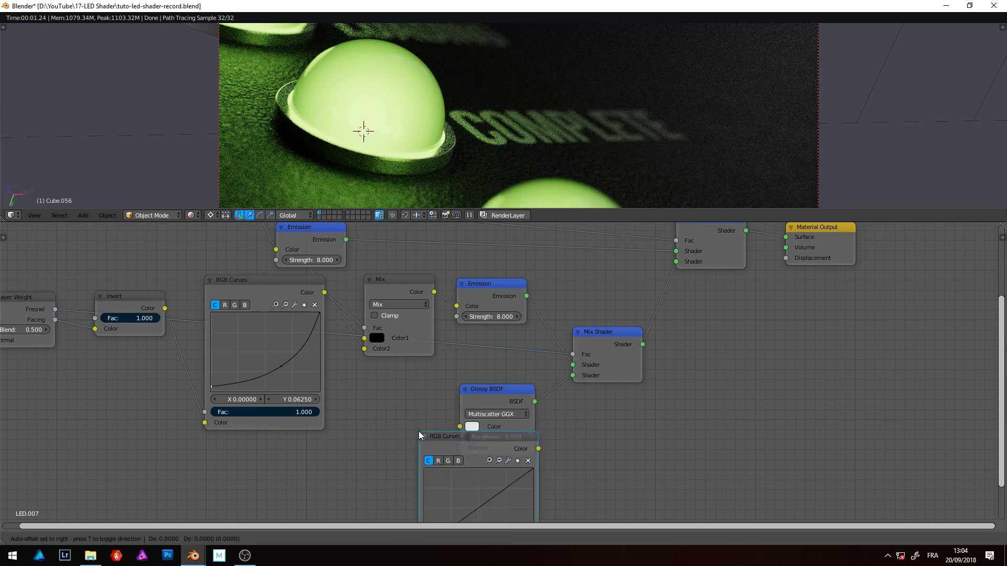
left_click(417, 341)
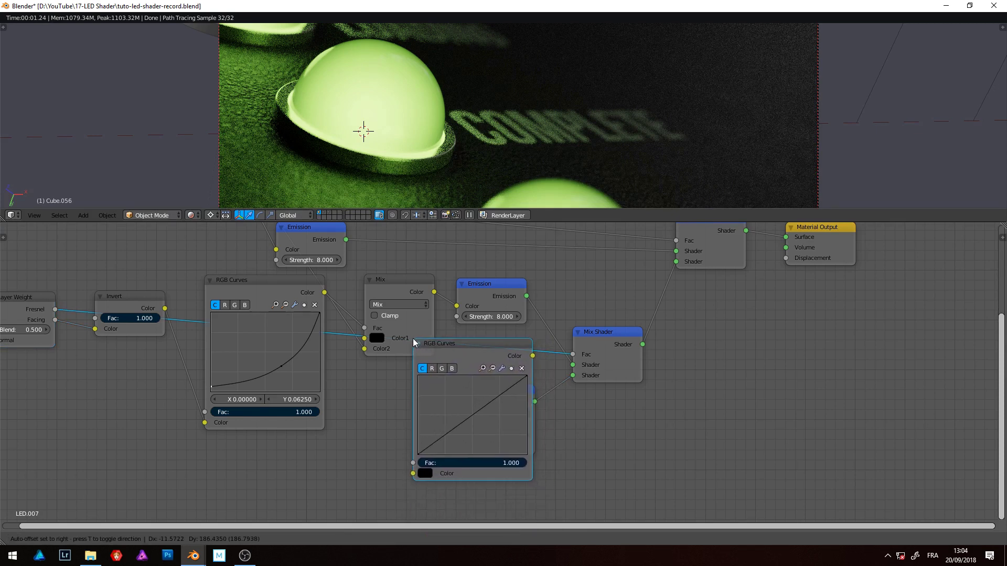
left_click_drag(475, 348, 398, 371)
left_click_drag(387, 445, 381, 426)
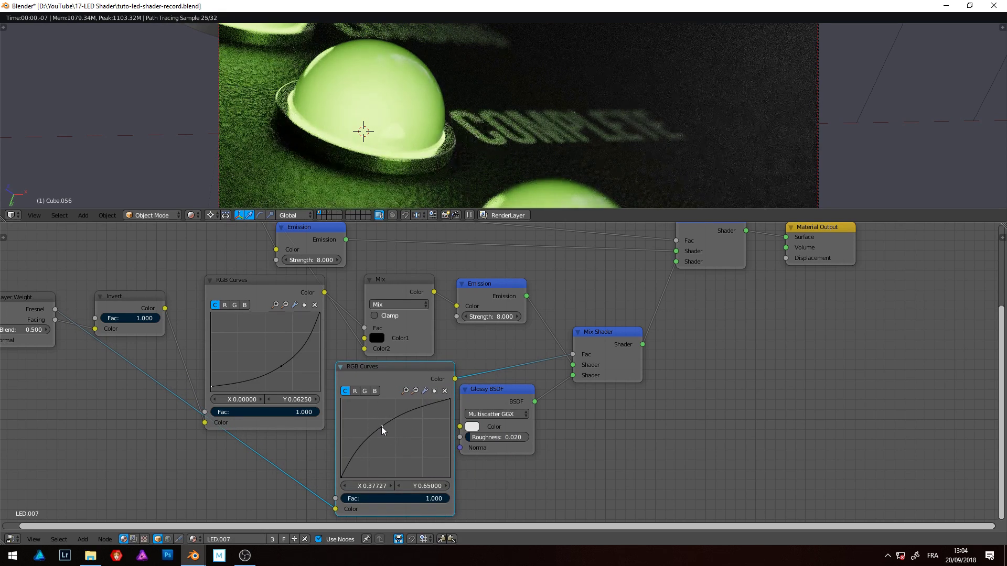
Step: Shift the Glossy BSDF aside and route the Fresnel link around the first RGB Curves node with two reroute points
left_click_drag(514, 398, 529, 407)
scroll(610, 426, "down", 2)
left_click_drag(330, 450, 314, 463, "shift")
key("g")
left_click(191, 464)
left_click_drag(160, 406, 183, 392, "shift")
key("g")
left_click(175, 315)
key("a")
scroll(244, 449, "down", 1)
scroll(243, 449, "down", 1)
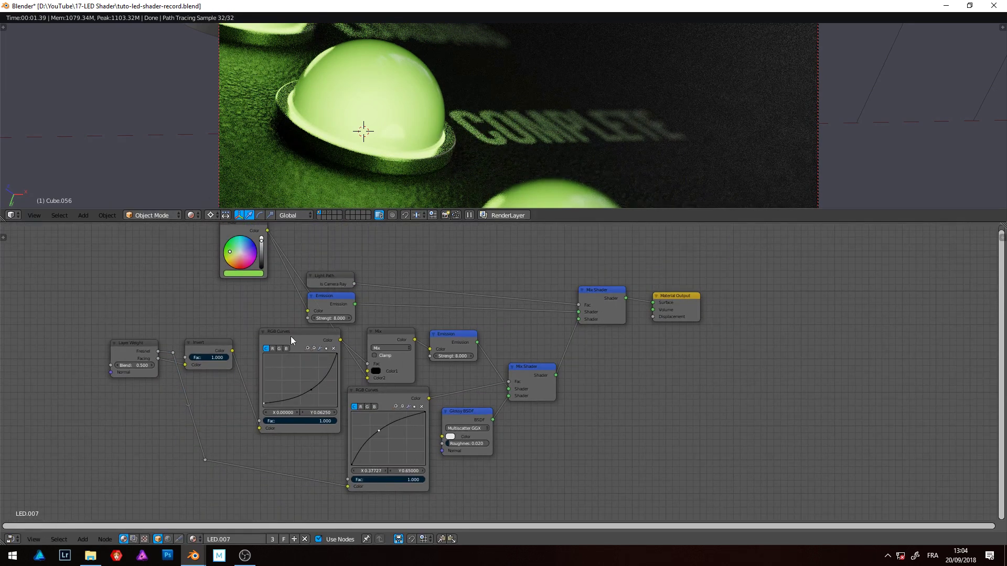
Step: Reposition the first RGB Curves and RGB nodes, and tidy the RGB link to the color Mix with two reroute points
left_click_drag(291, 335, 280, 348)
left_click_drag(245, 235, 243, 285)
left_click(330, 276)
left_click_drag(336, 297, 529, 300, "shift")
left_click_drag(286, 310, 367, 319, "shift")
key("g")
left_click(376, 305)
key("g")
left_click(366, 370)
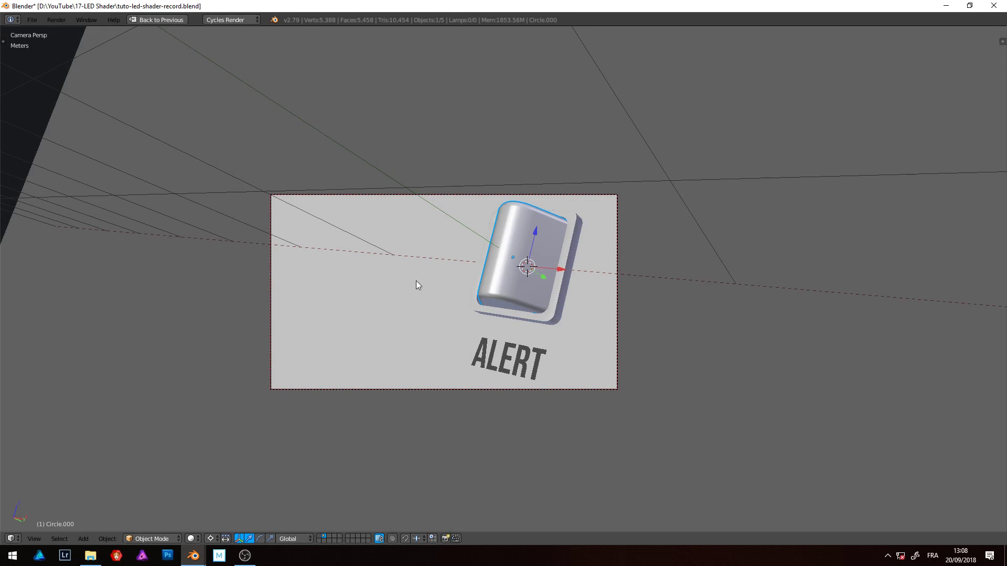
Step: Examine the ALERT button's shape from other angles, then return to the camera view with the node editor showing
middle_click_drag(416, 281, 568, 268)
key("g")
right_click(433, 267)
middle_click_drag(433, 268, 508, 192)
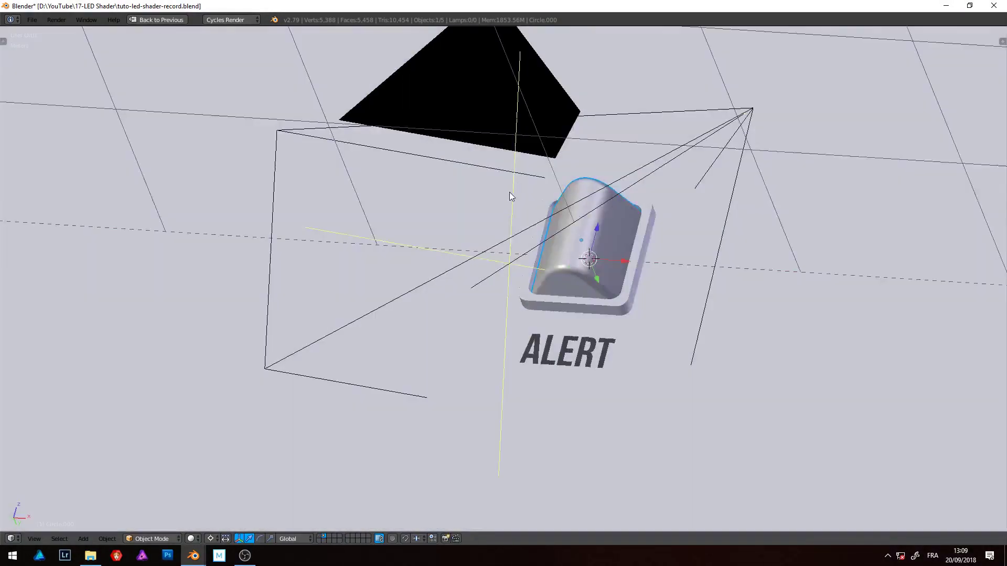
key("KP_0")
key("ctrl+Up")
Step: Move the Layer Weight node away from the Invert node and delete the Invert node while keeping its links joined
left_click(197, 348)
scroll(196, 349, "up", 2)
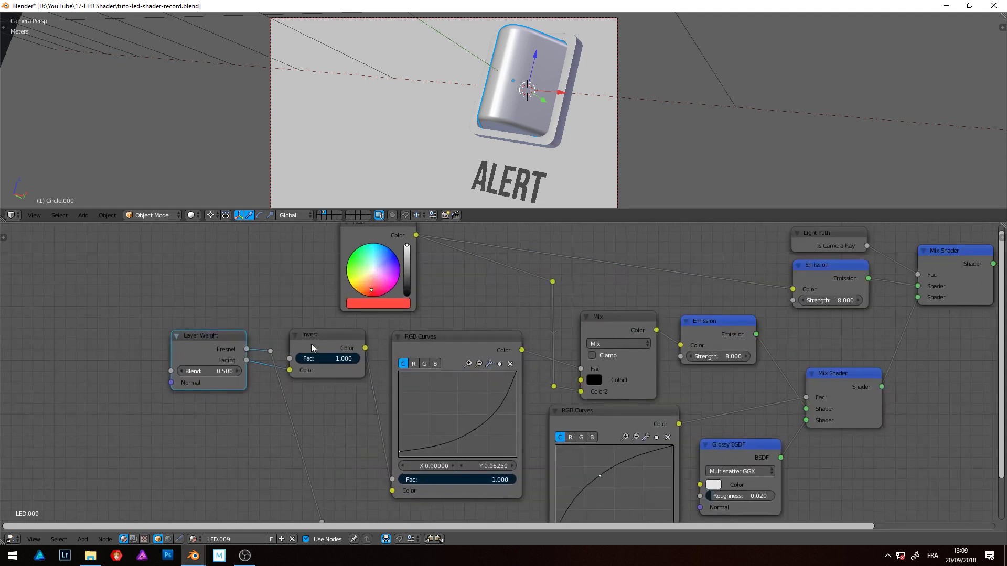
middle_click_drag(269, 357, 335, 302)
left_click_drag(270, 295, 233, 300)
left_click(381, 288)
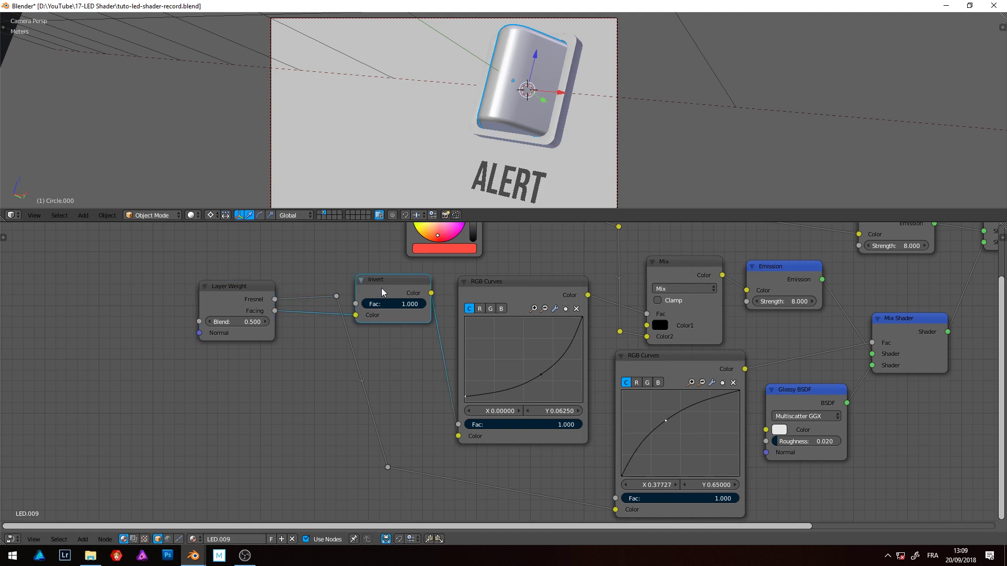
key("ctrl+x")
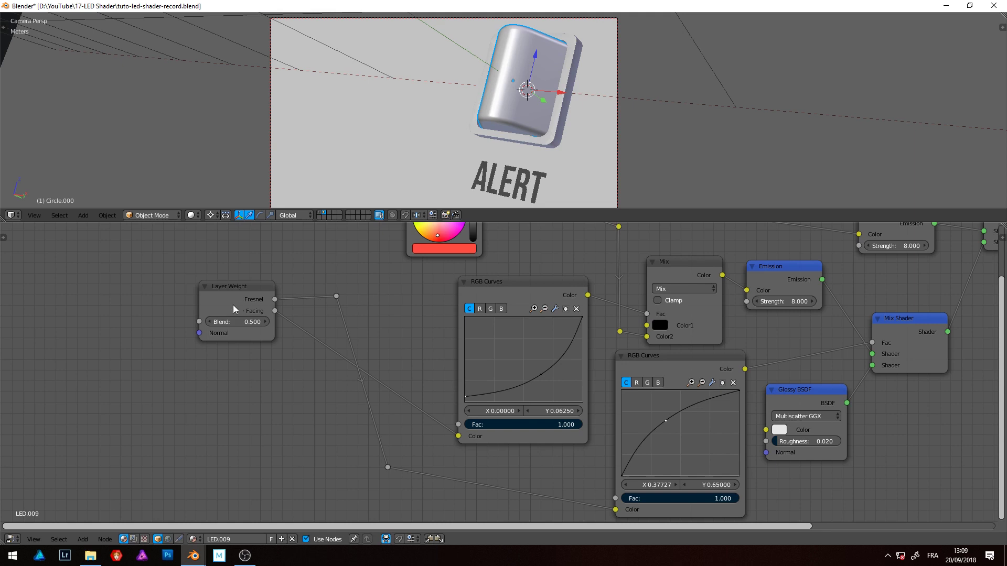
Step: Disconnect Facing from the first RGB Curves, dissolve the Fresnel reroute points and move Layer Weight beside the second RGB Curves
left_click_drag(276, 292, 237, 302)
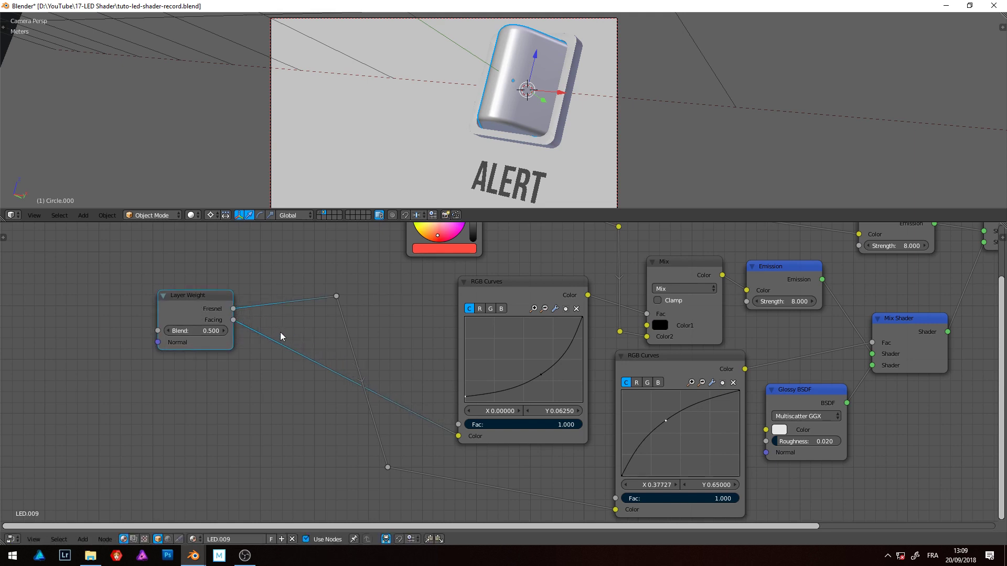
left_click(339, 298)
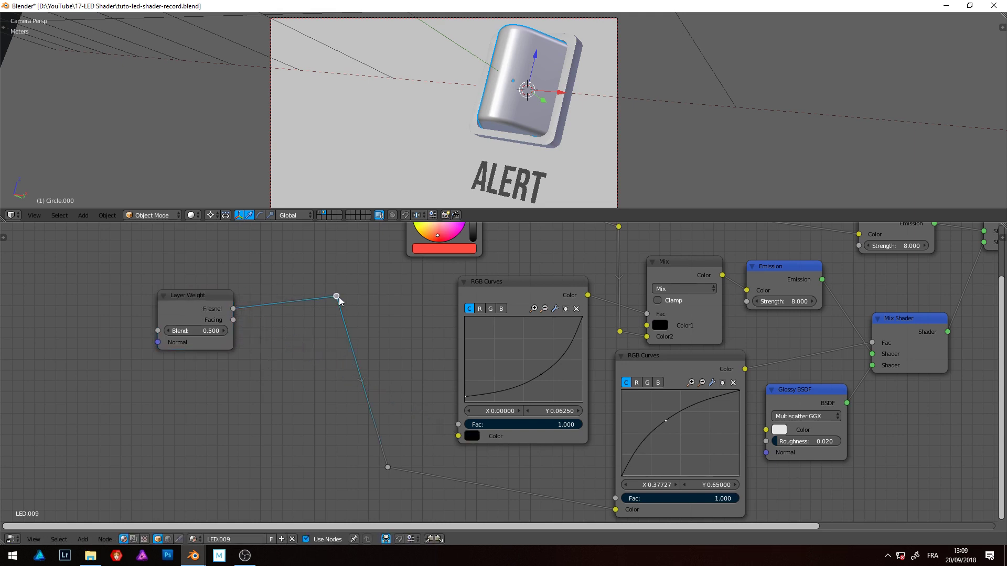
left_click(386, 467, "shift")
key("ctrl+x")
left_click_drag(201, 302, 517, 493)
Step: Add a Texture Coordinate node in the empty area before the first RGB Curves and switch the viewport to rendered shading
scroll(436, 431, "down", 2)
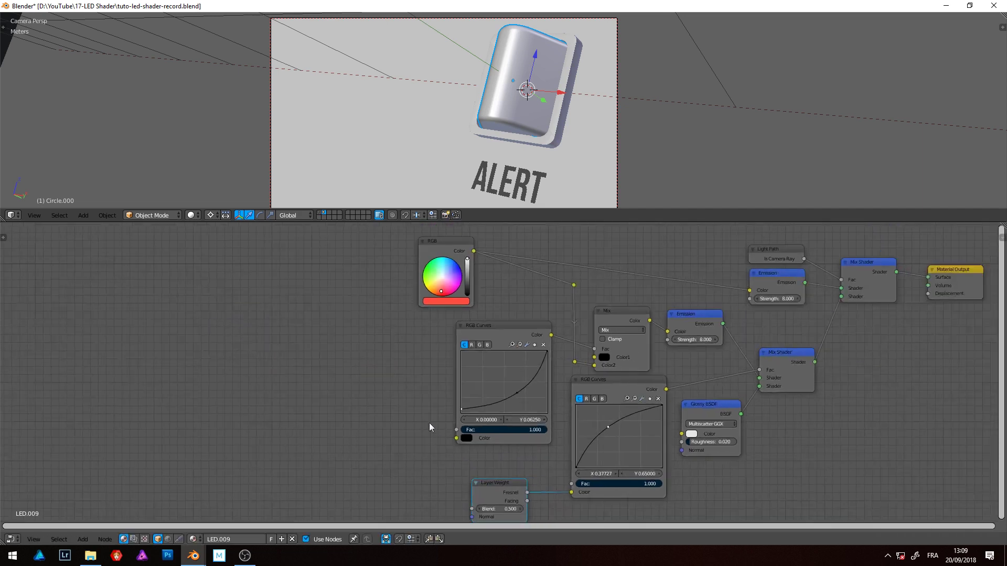
key("shift+a")
left_click(244, 367)
type("tex")
key("Return")
left_click(212, 359)
key("shift+z")
Step: Add a Mapping node and connect the Texture Coordinate's Object output to its Vector input
key("shift+a")
left_click(284, 386)
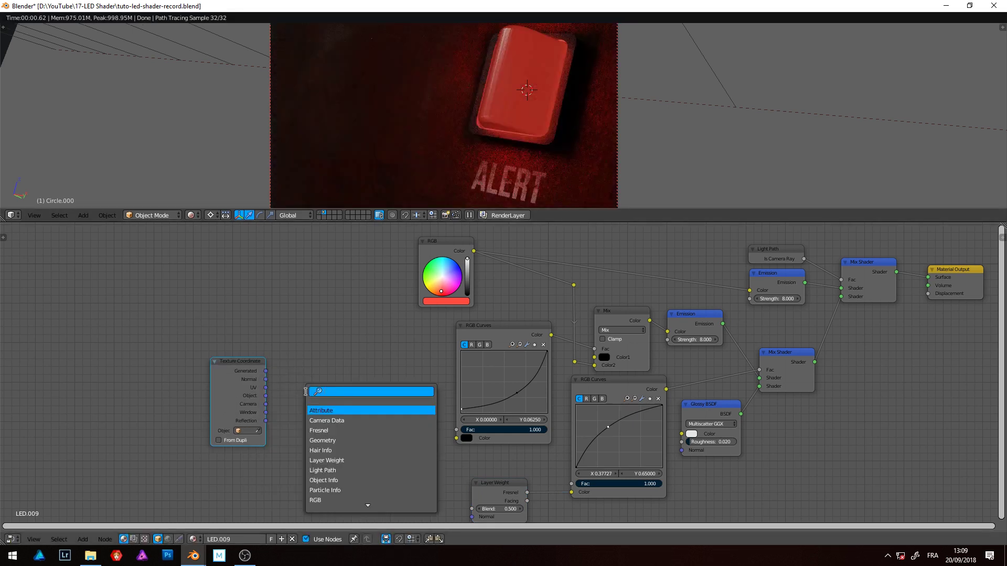
type("map")
left_click(325, 418)
left_click(325, 375)
scroll(325, 376, "up", 3)
scroll(343, 382, "up", 4)
left_click_drag(247, 498, 216, 410)
Step: Add a Gradient Texture after the Mapping node and connect the Mapping's Vector output to it
middle_click_drag(548, 385, 383, 376)
key("shift+a")
left_click(383, 376)
type("gra")
key("Return")
left_click(353, 327)
left_click_drag(299, 339, 320, 311)
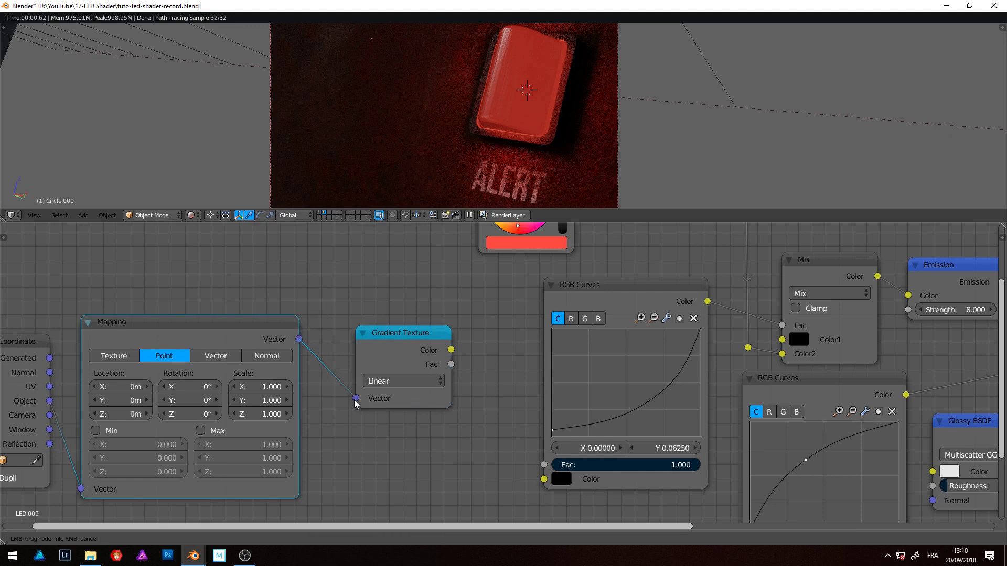
left_click_drag(354, 402, 355, 398)
Step: Set the gradient type to Quadratic sphere, preview it on the button and set the Mapping scale to 2.520 on all axes
left_click(403, 381)
left_click(420, 291)
left_click(414, 350, "ctrl+shift")
left_click_drag(263, 391, 342, 414)
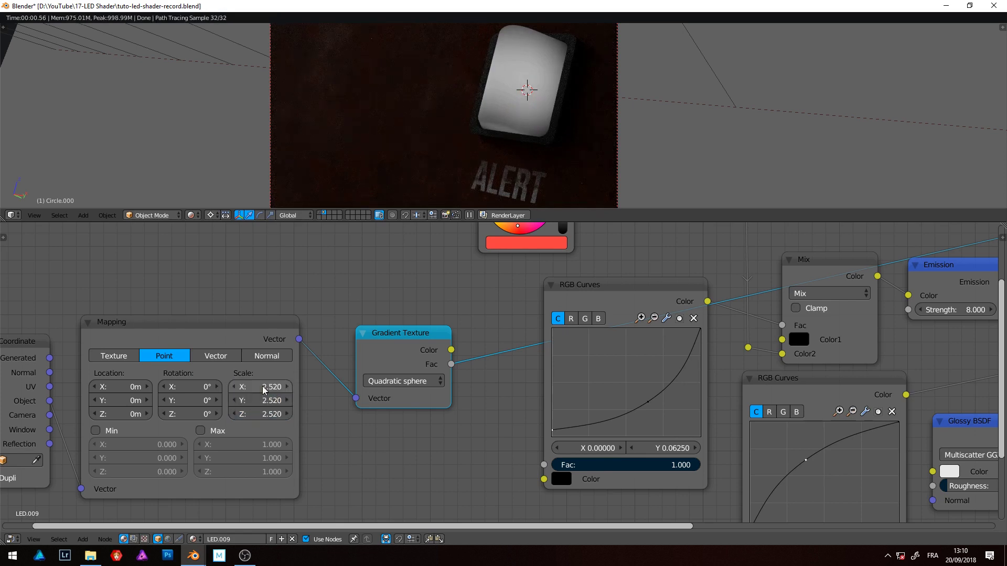
Step: Connect the gradient's Fac to the first RGB Curves' Color and reconnect the final Mix Shader to the Material Output
scroll(210, 376, "down", 3)
left_click_drag(400, 367, 474, 458)
middle_click_drag(532, 399, 324, 413)
left_click(835, 275, "ctrl+shift")
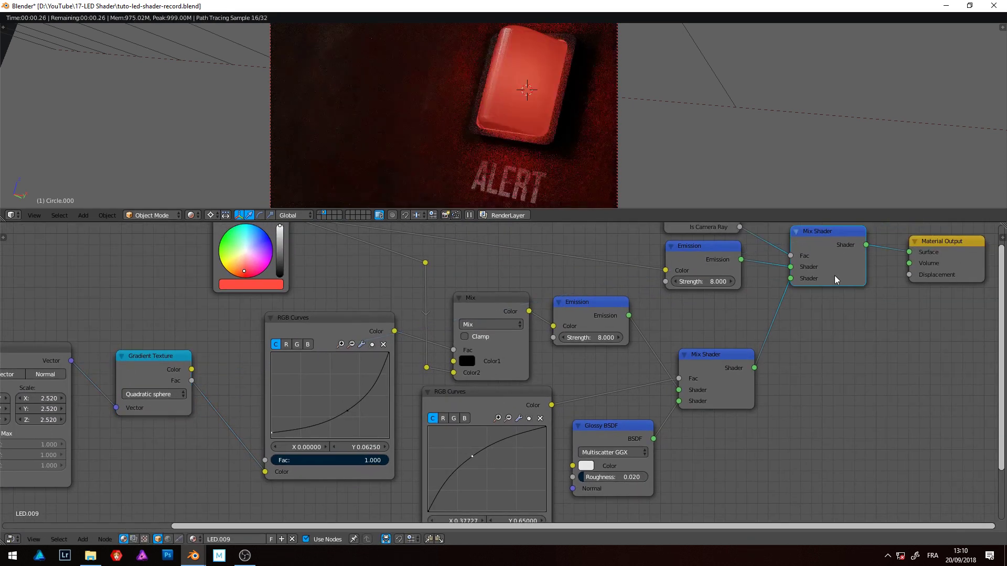
Step: Reshape the first RGB Curves into an S-curve with its lower point at X 0.34545, Y 0.21250
left_click_drag(347, 410, 349, 367)
left_click_drag(323, 402, 312, 420)
Step: Set the strength of both Emission nodes to 32
middle_click_drag(258, 408, 171, 453)
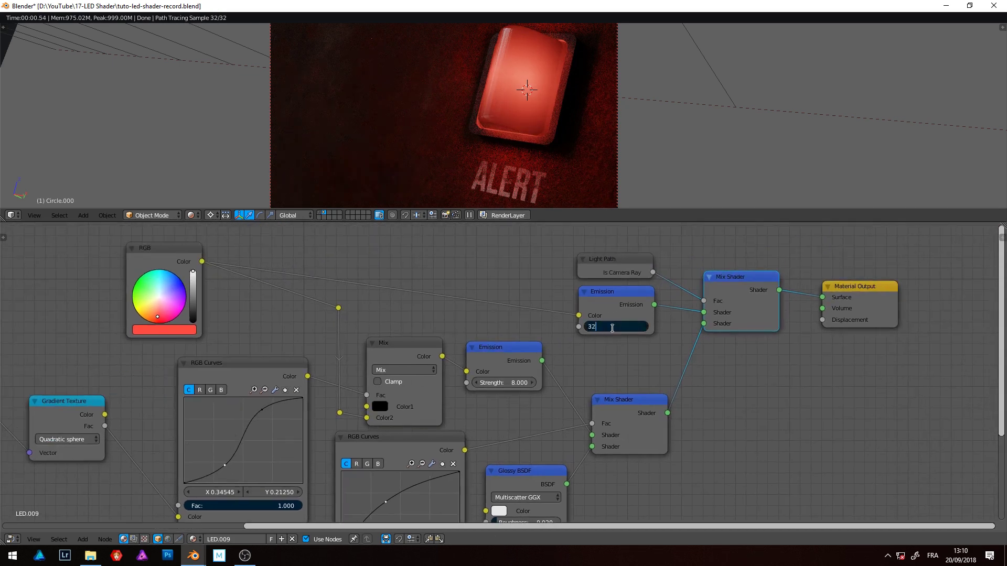
key("Return")
key("ctrl+c")
key("ctrl+v")
Step: Fine-tune the gradient falloff by moving the first RGB Curves' lower point to X 0.26364, Y 0.22500
middle_click_drag(309, 386, 477, 351)
scroll(218, 375, "down", 2)
scroll(198, 365, "up", 1)
scroll(198, 362, "up", 6)
middle_click_drag(198, 362, 364, 291)
left_click_drag(290, 346, 472, 345)
left_click_drag(607, 371, 595, 370)
Step: Add a Magic Texture node in the free space below the Glossy BSDF
scroll(648, 358, "down", 8)
middle_click_drag(622, 356, 398, 334)
scroll(526, 63, "up", 3)
left_click(582, 326)
left_click(540, 367, "shift")
key("shift+a")
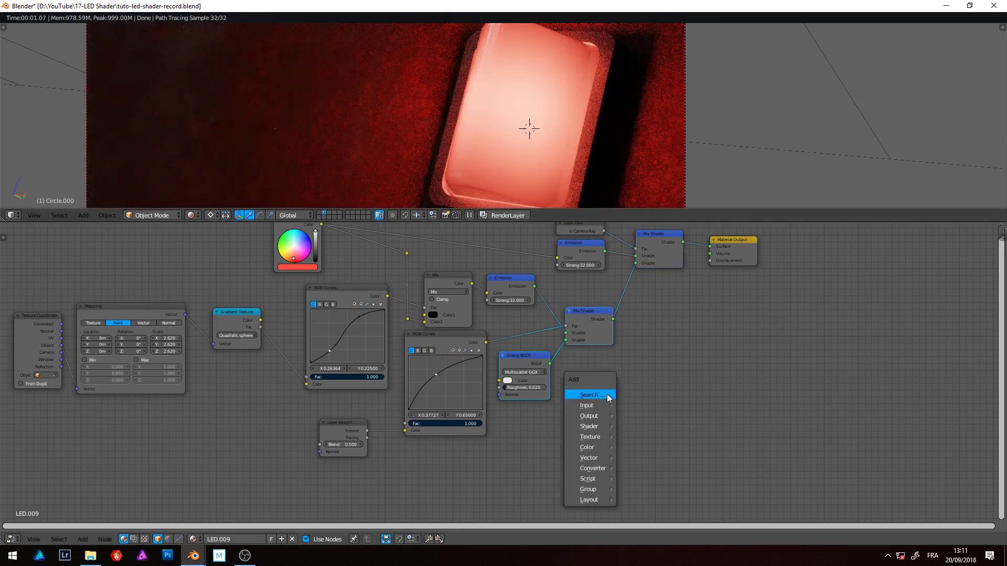
left_click(607, 394)
type("magic")
key("Return")
left_click(465, 467)
Step: Connect the Texture Coordinate's Object output to the Magic Texture's Vector and preview it with scale 39.900 and distortion 2.000
left_click_drag(62, 345, 614, 479)
scroll(431, 499, "up", 3)
middle_click_drag(484, 402, 332, 447)
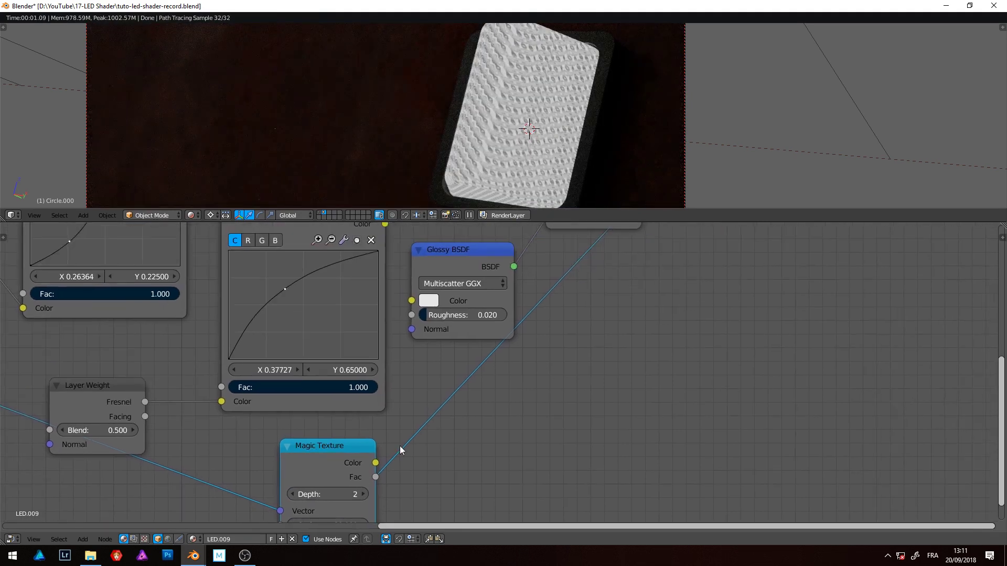
Step: Add a Bump node fed by the Magic Texture's Fac at Height and connect its Normal to the Glossy BSDF's Normal
key("shift+a")
left_click(467, 429)
type("bump")
key("Return")
left_click(431, 394)
left_click_drag(525, 418, 412, 329)
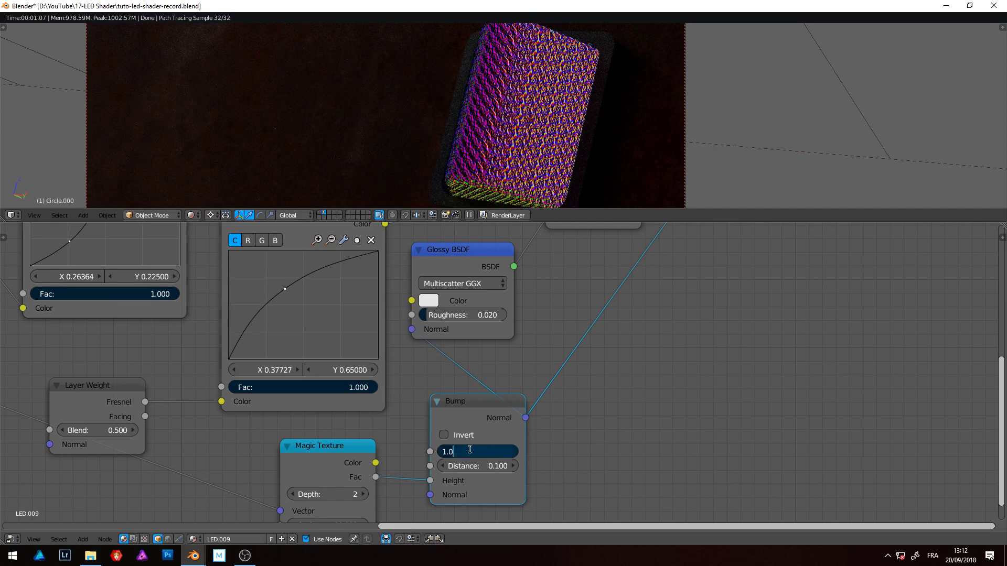
Step: Reconnect the final Mix Shader to the Material Output and set the Bump strength to 0.050
key("Return")
scroll(546, 331, "up", 1)
middle_click_drag(545, 331, 483, 335)
scroll(472, 449, "down", 9)
left_click(579, 303, "ctrl+shift")
scroll(489, 404, "up", 3)
left_click(488, 402)
type(".05")
key("Return")
Step: Examine the bumped glossy reflections on the ALERT button in the rendered view
key("KP_0")
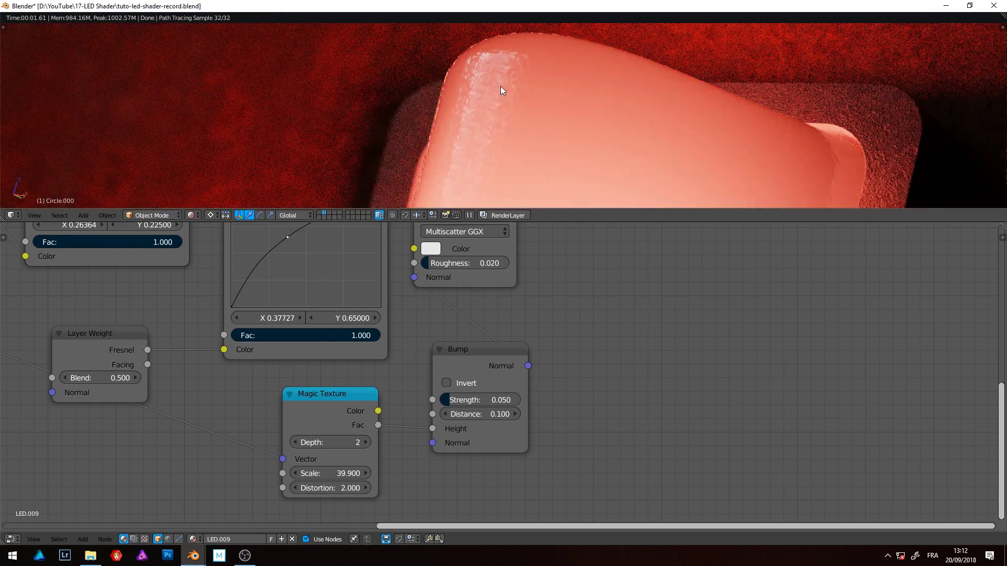
scroll(501, 86, "down", 4)
middle_click_drag(518, 124, 537, 48, "shift")
scroll(515, 84, "down", 1)
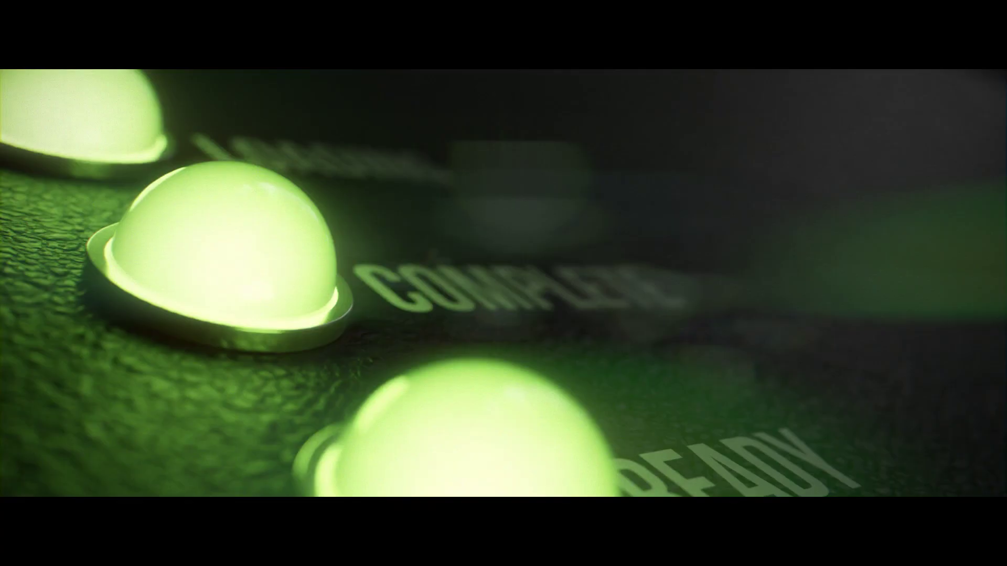